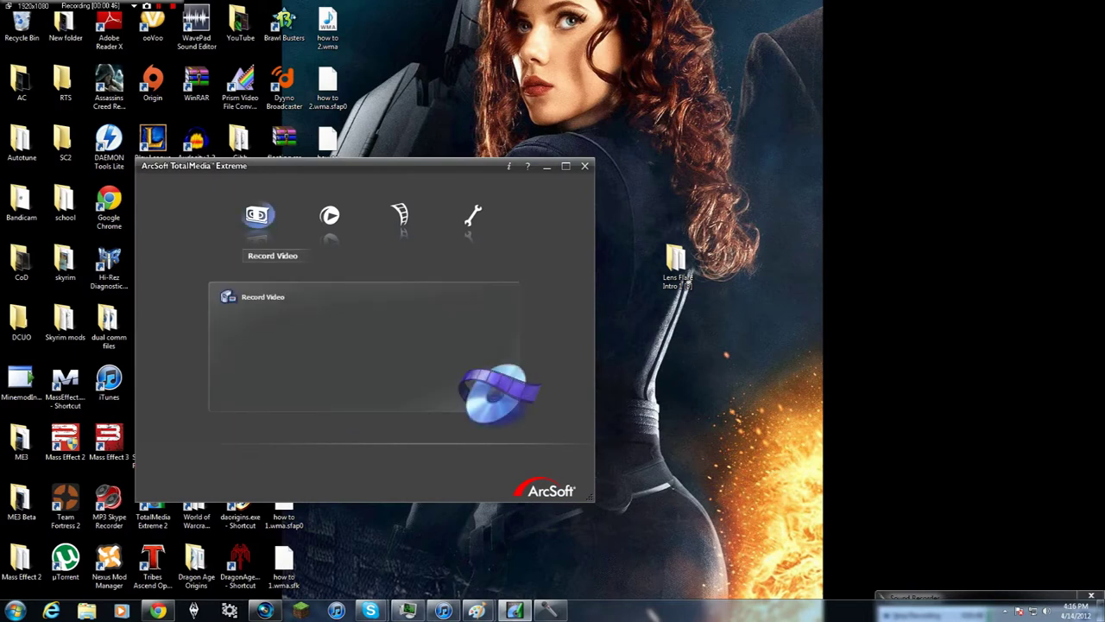
Start video recording from Hauppauge HD PVR Capture with 2 Channel Stereo audio, then open Device Settings
{"action": "left_click", "coordinate": [258, 215]}
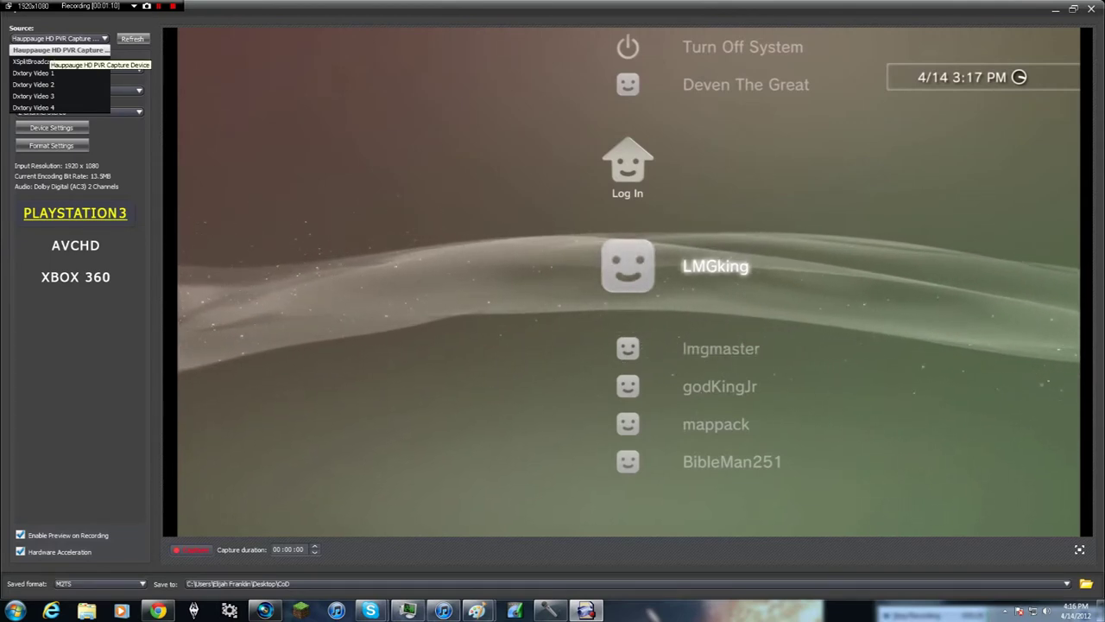
{"action": "key", "text": "Escape"}
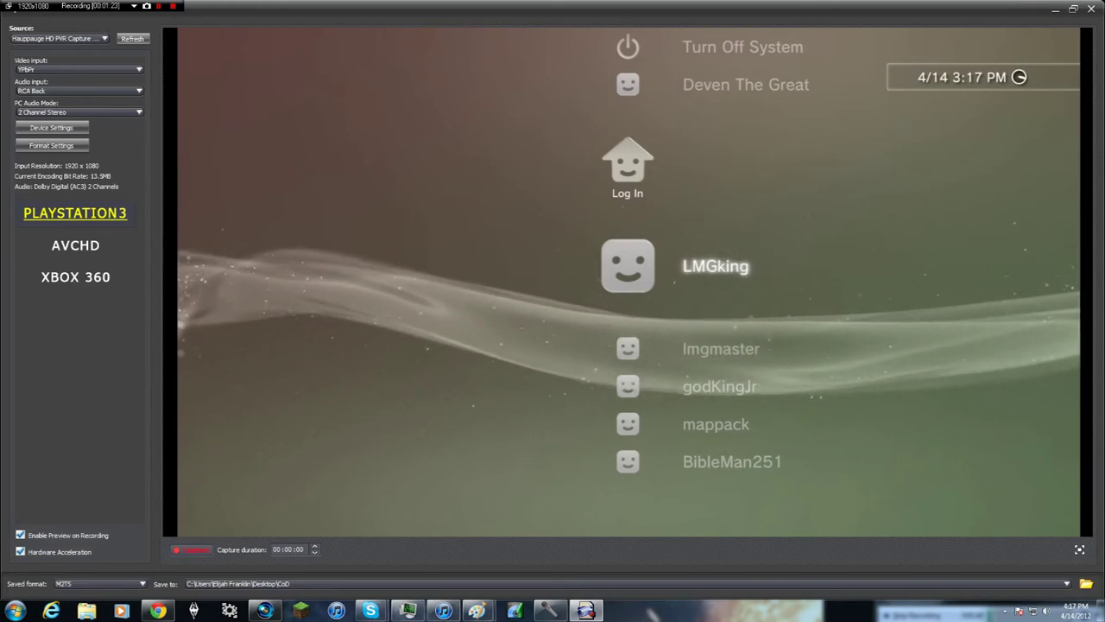
{"action": "left_click", "coordinate": [121, 112]}
{"action": "key", "text": "Return"}
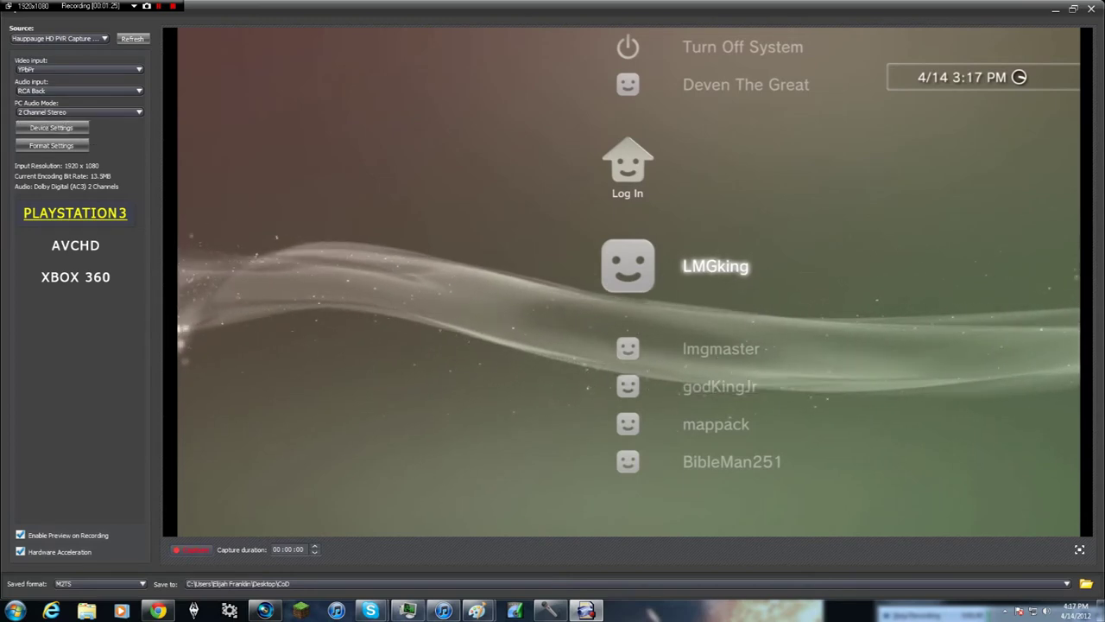
{"action": "key", "text": "Tab"}
{"action": "key", "text": "Return"}
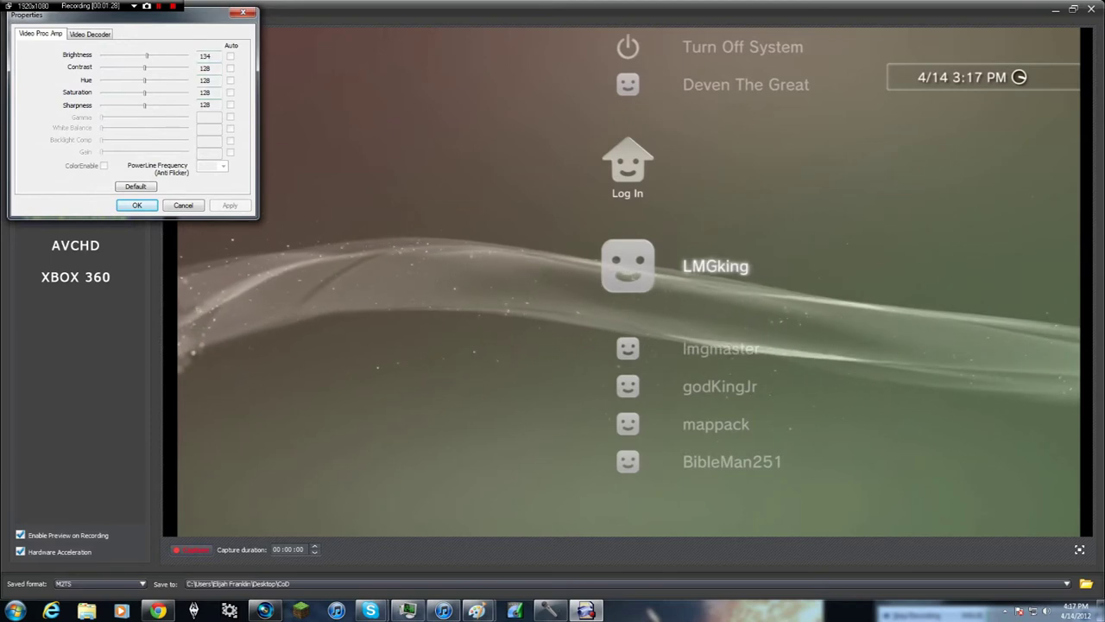
Review the Video Decoder tab (NTSC_M, 1080 lines), then close the properties with Brightness left at 134
{"action": "key", "text": "ctrl+Tab"}
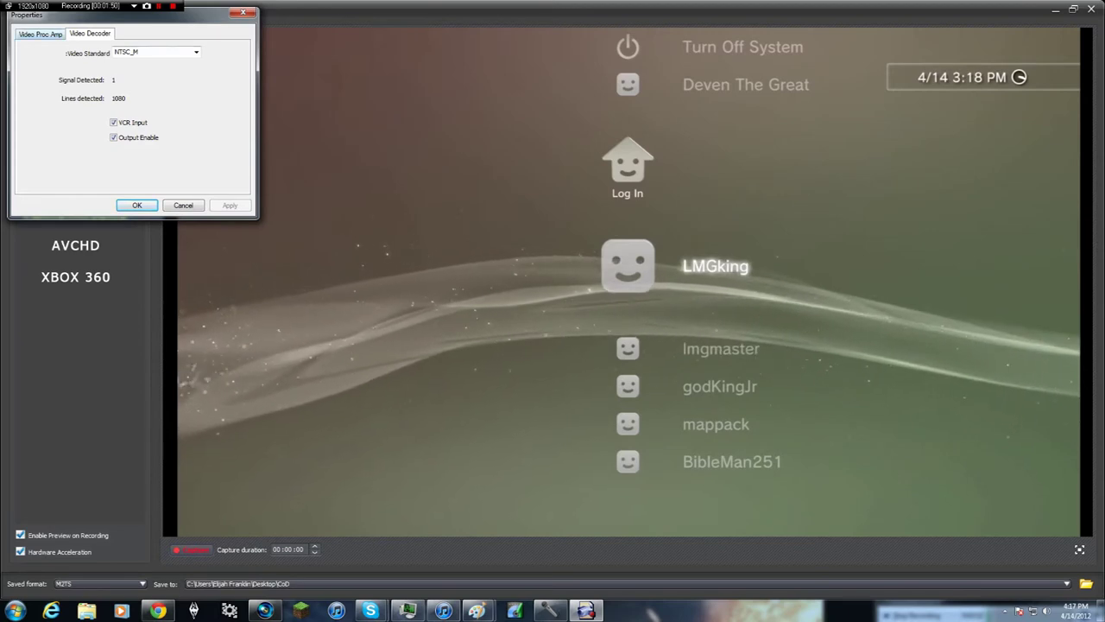
{"action": "key", "text": "ctrl+shift+Tab"}
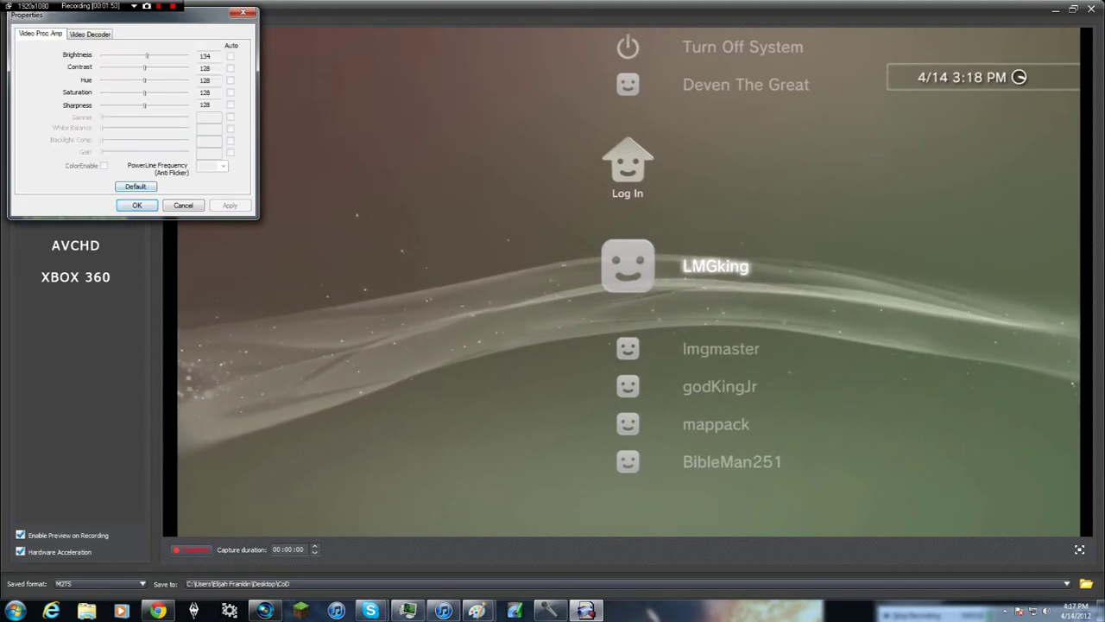
{"action": "key", "text": "Return"}
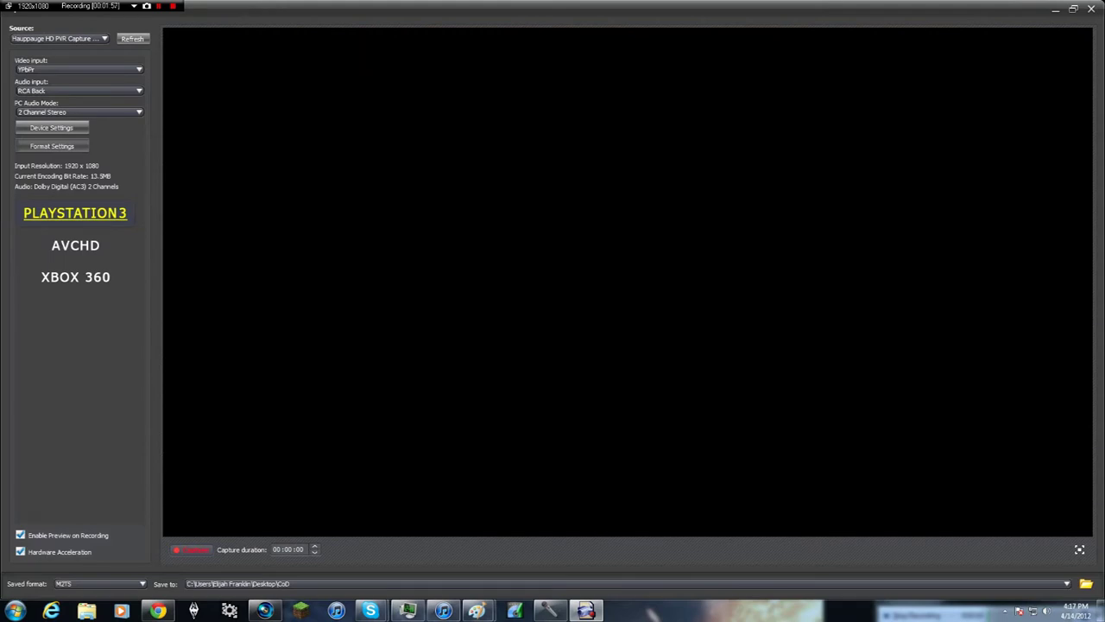
{"action": "key", "text": "Tab"}
{"action": "key", "text": "Return"}
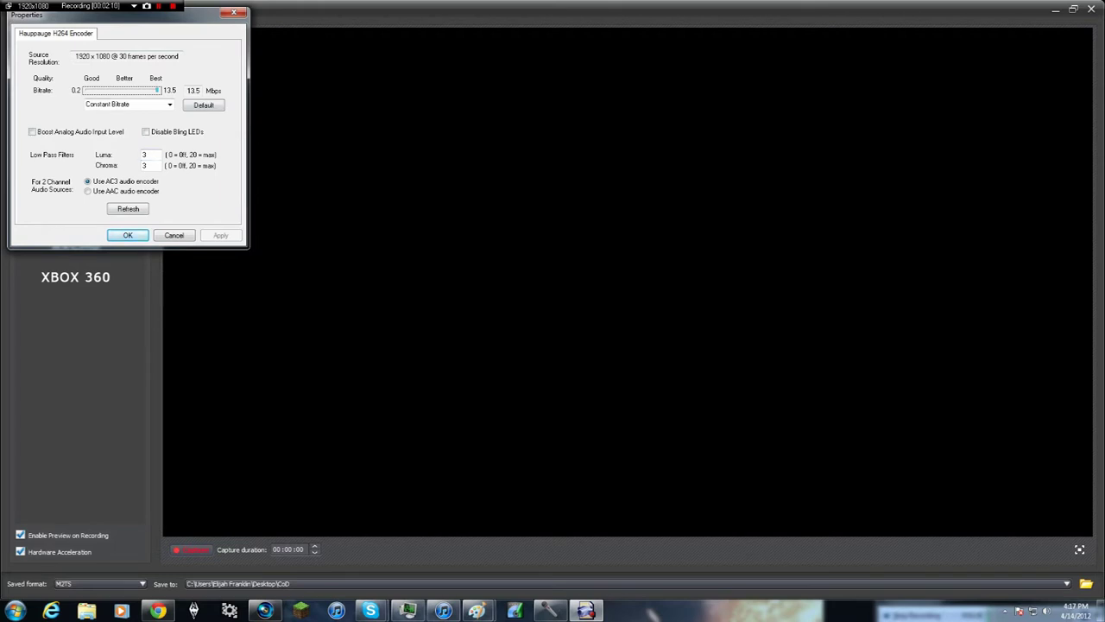
{"action": "key", "text": "Return"}
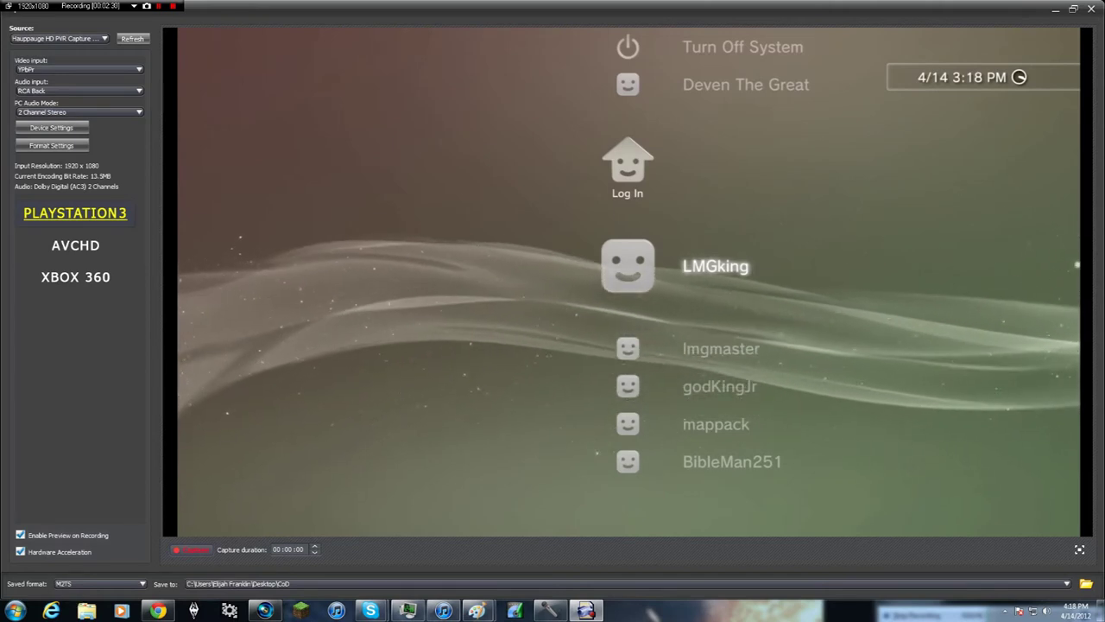
Show the desktop, look through the CoD recordings folder, and close it
{"action": "key", "text": "super+d"}
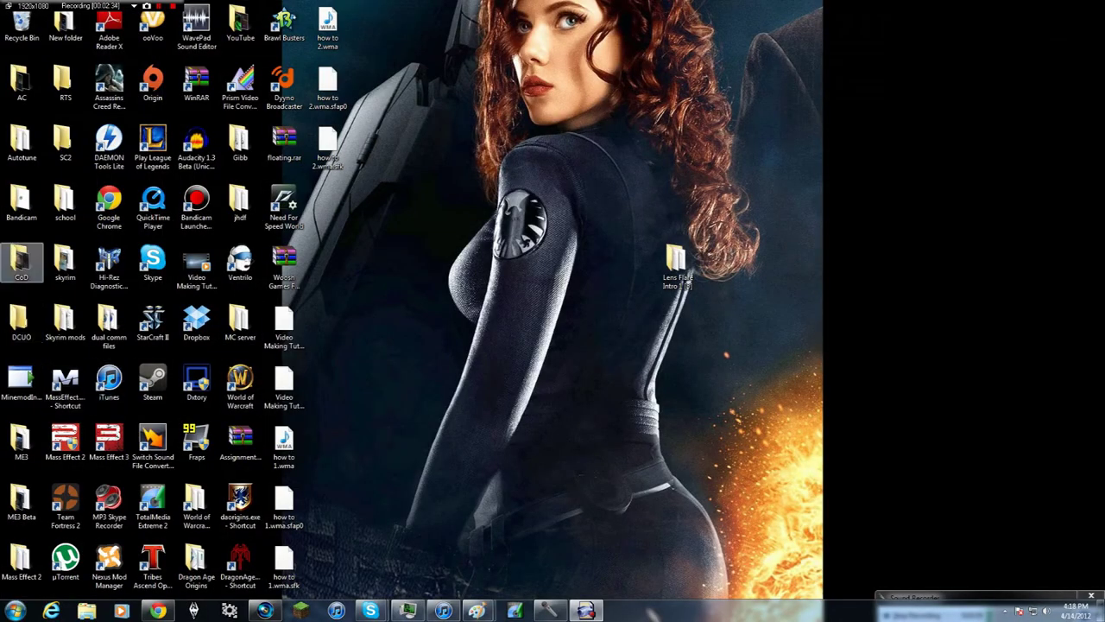
{"action": "double_click", "coordinate": [22, 259]}
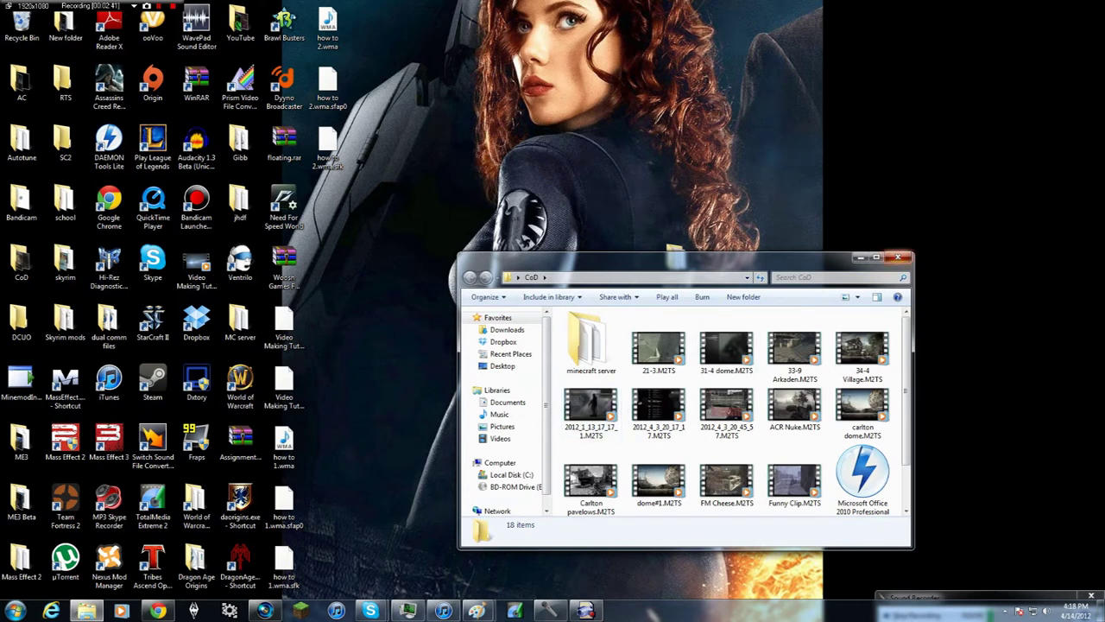
{"action": "left_click", "coordinate": [897, 256]}
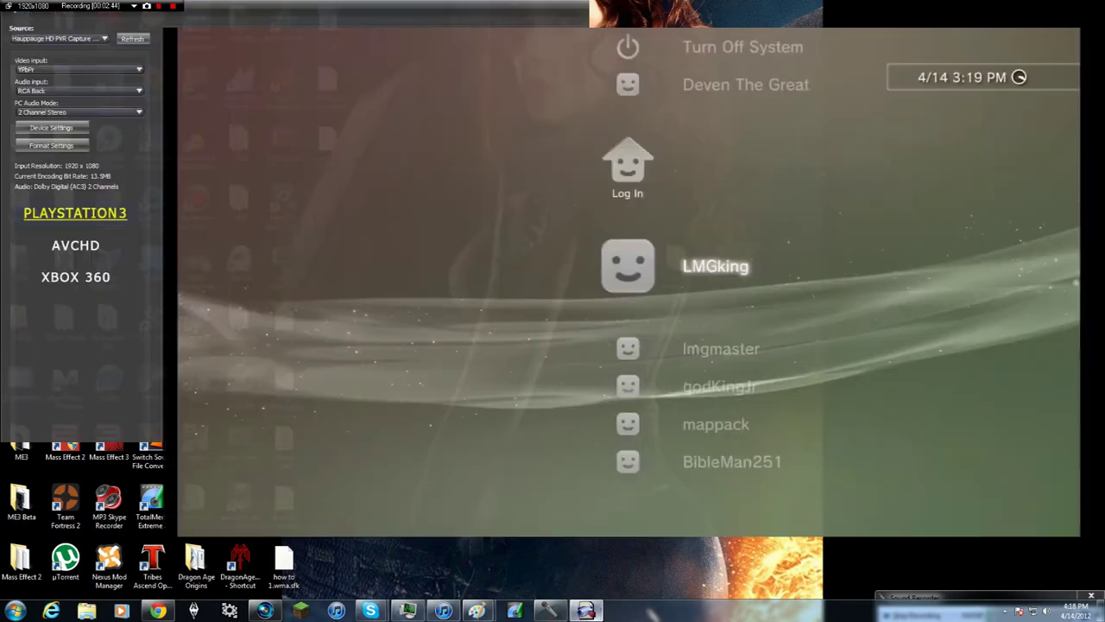
Back in the capture window, set the preset to PlayStation 3 so clips save as M2TS
{"action": "left_click", "coordinate": [585, 610]}
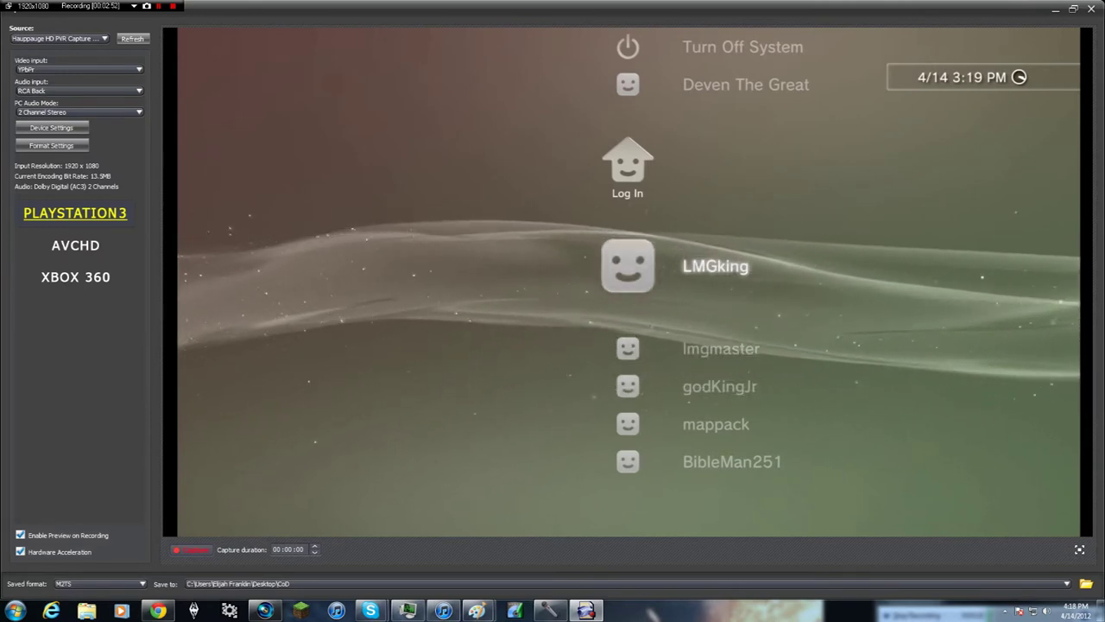
{"action": "left_click", "coordinate": [75, 276]}
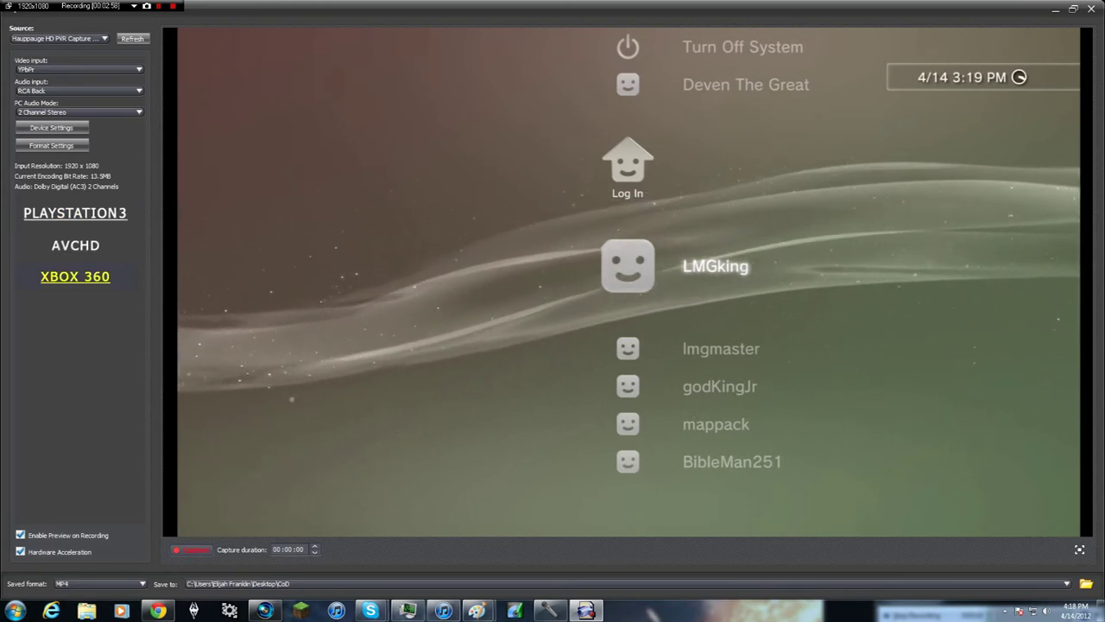
{"action": "left_click", "coordinate": [76, 212]}
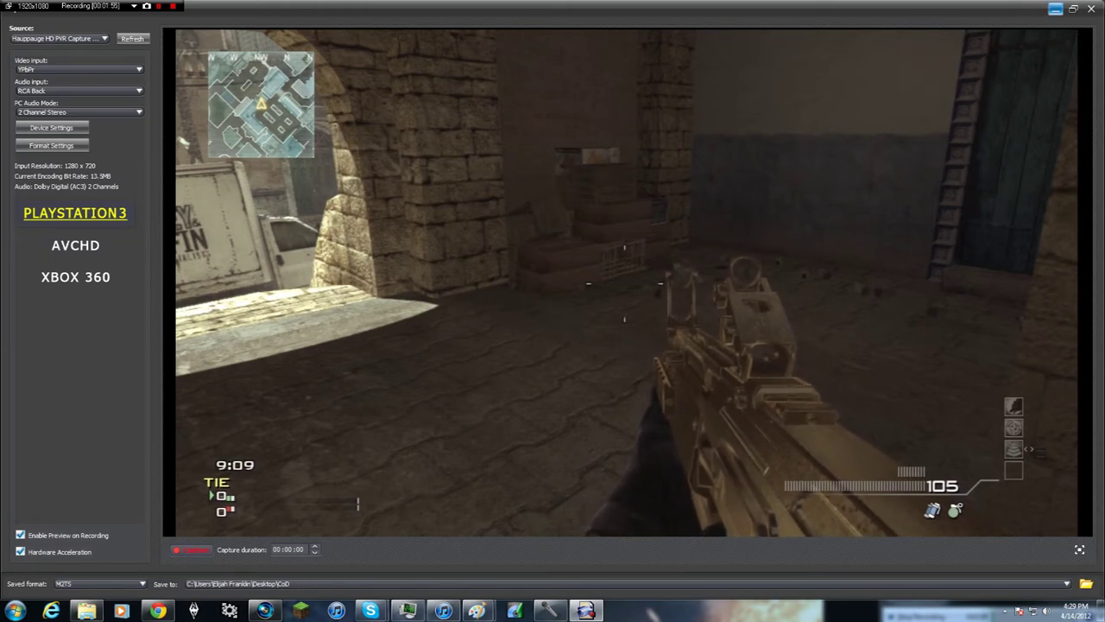
Open the CoD folder from the desktop and drag 2012_4_14_16_28_14.M2TS out onto the desktop
{"action": "left_click", "coordinate": [1055, 9]}
{"action": "left_click", "coordinate": [1051, 5]}
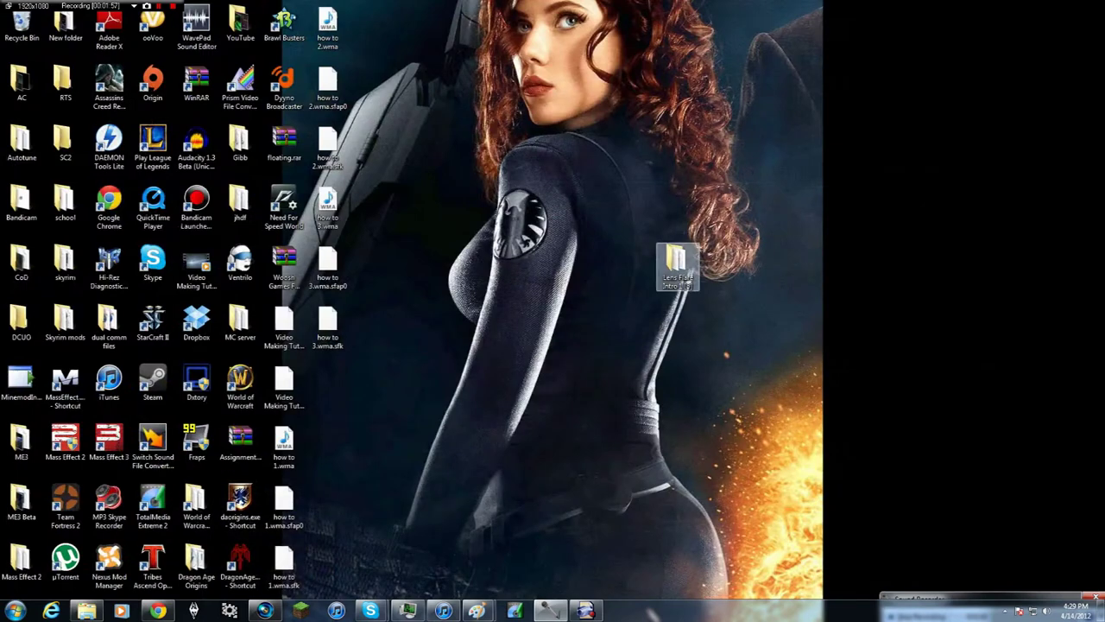
{"action": "double_click", "coordinate": [20, 259]}
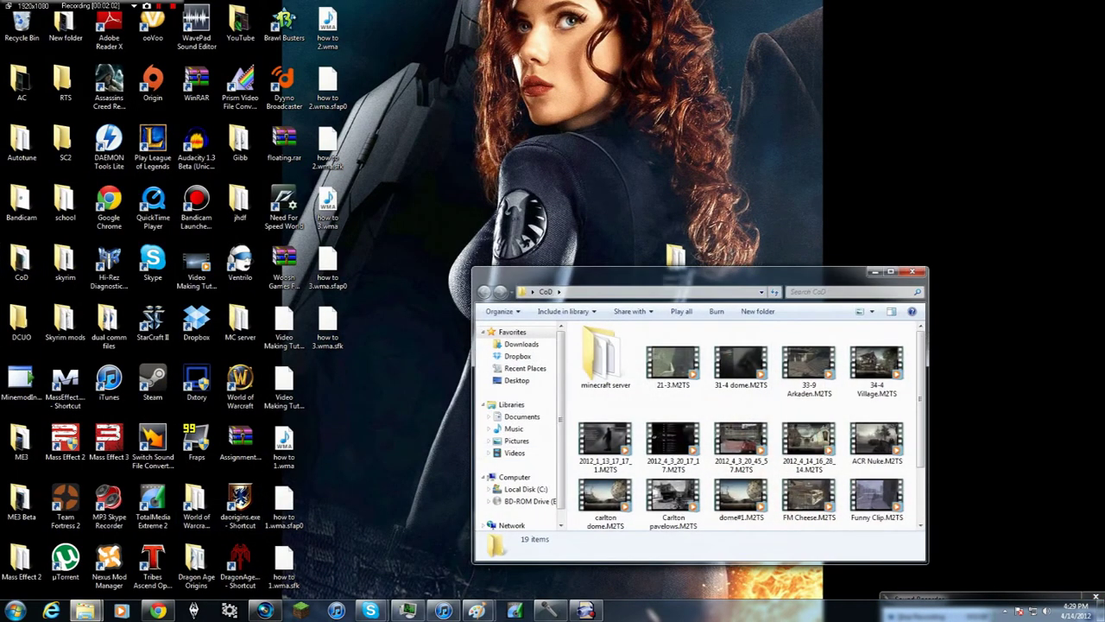
{"action": "scroll", "coordinate": [743, 423], "scroll_direction": "down", "scroll_amount": 3}
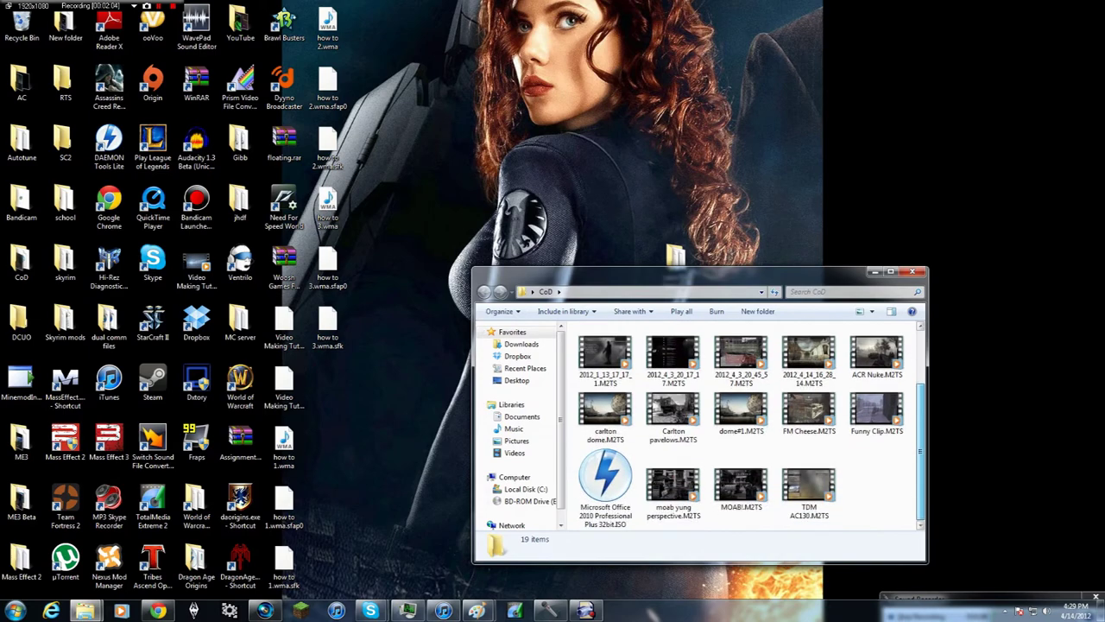
{"action": "scroll", "coordinate": [743, 423], "scroll_direction": "up", "scroll_amount": 3}
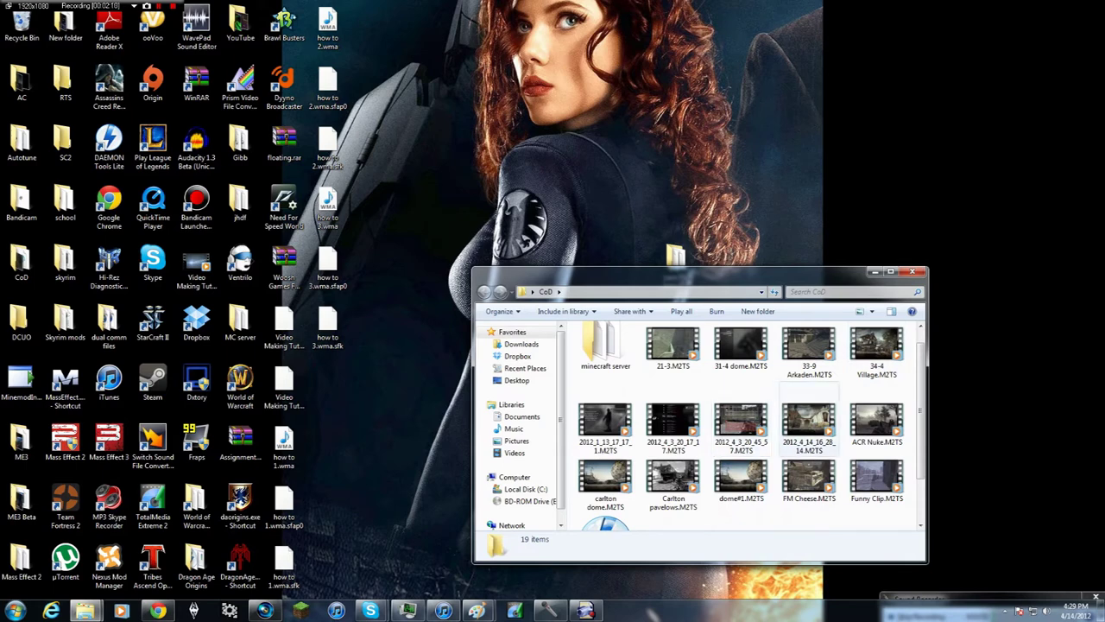
{"action": "left_click", "coordinate": [809, 423]}
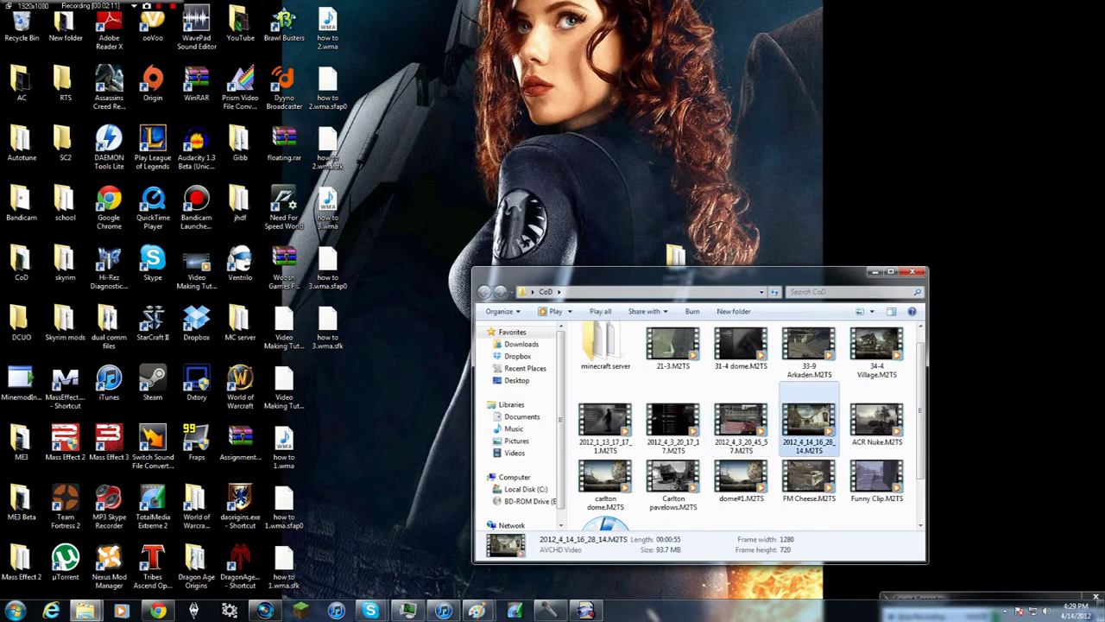
{"action": "left_click_drag", "start_coordinate": [809, 423], "coordinate": [768, 94]}
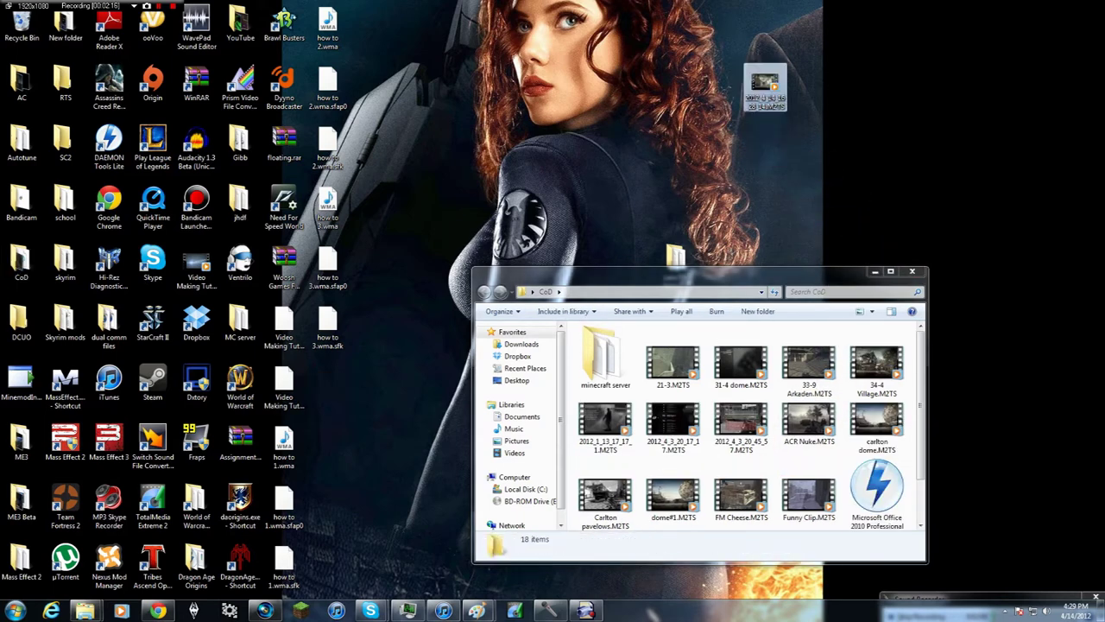
Play the desktop M2TS clip full screen in Media Player, skip ahead twice, then minimize the CoD folder
{"action": "key", "text": "Return"}
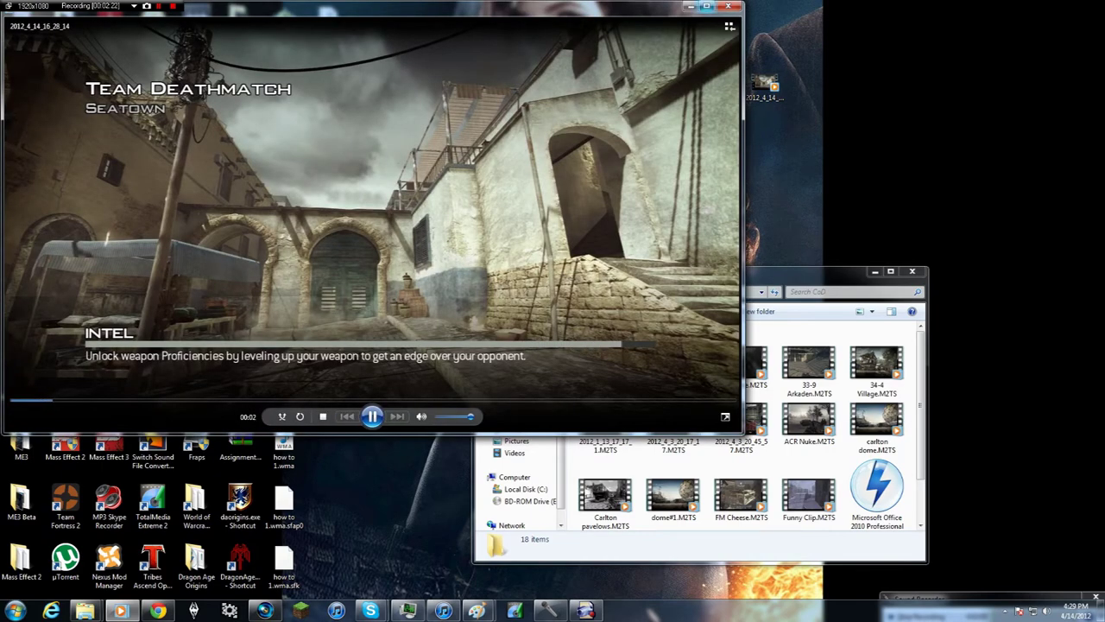
{"action": "key", "text": "alt+Return"}
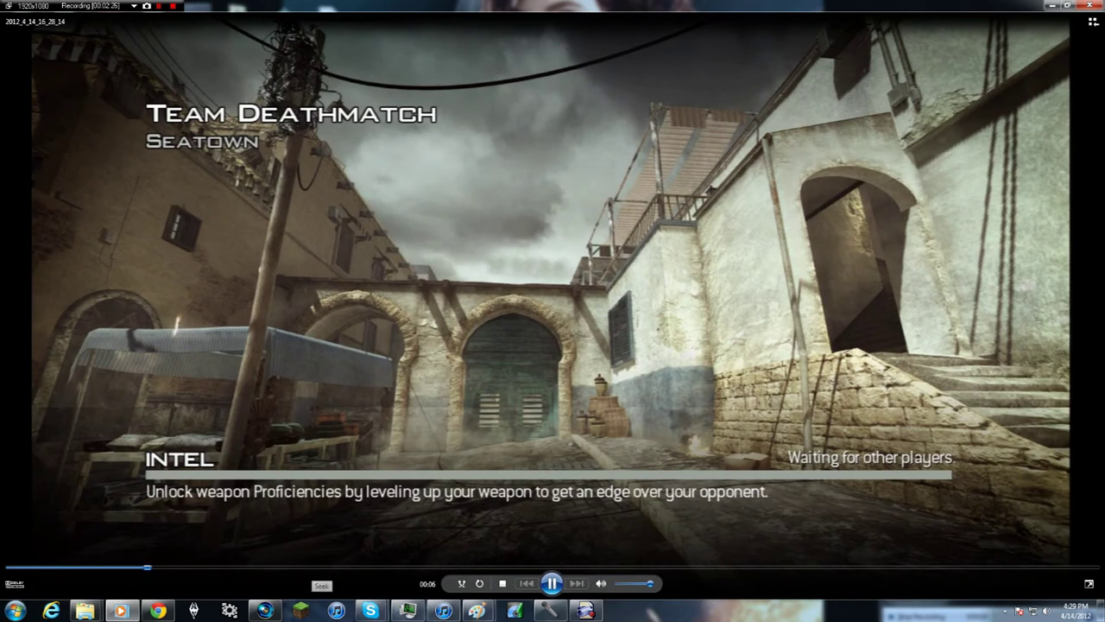
{"action": "left_click", "coordinate": [311, 567]}
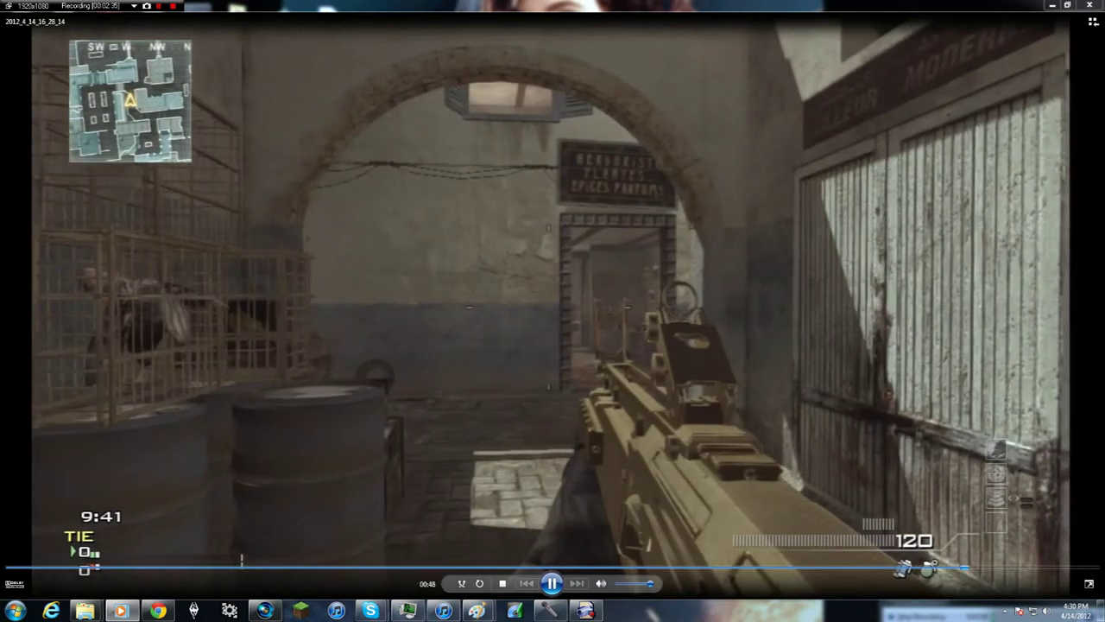
{"action": "left_click", "coordinate": [976, 567]}
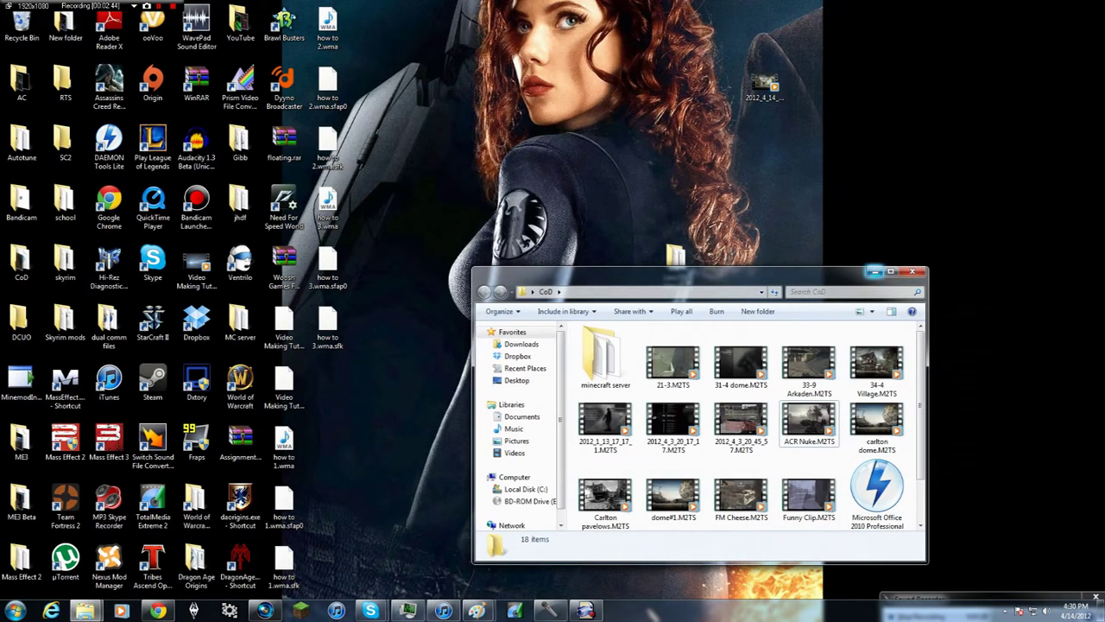
{"action": "left_click", "coordinate": [874, 272]}
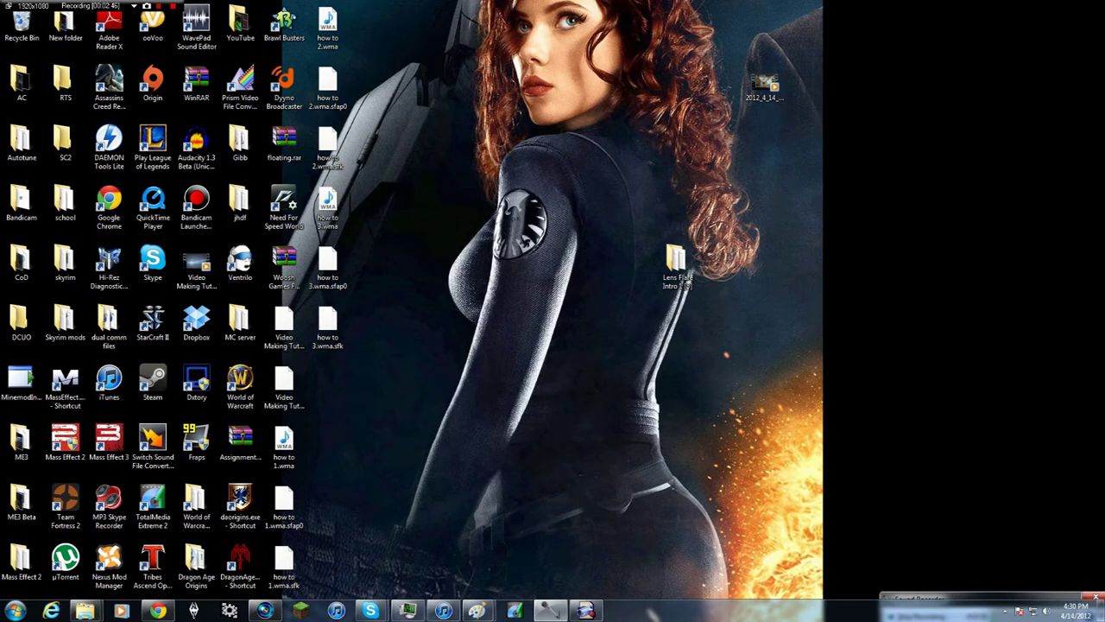